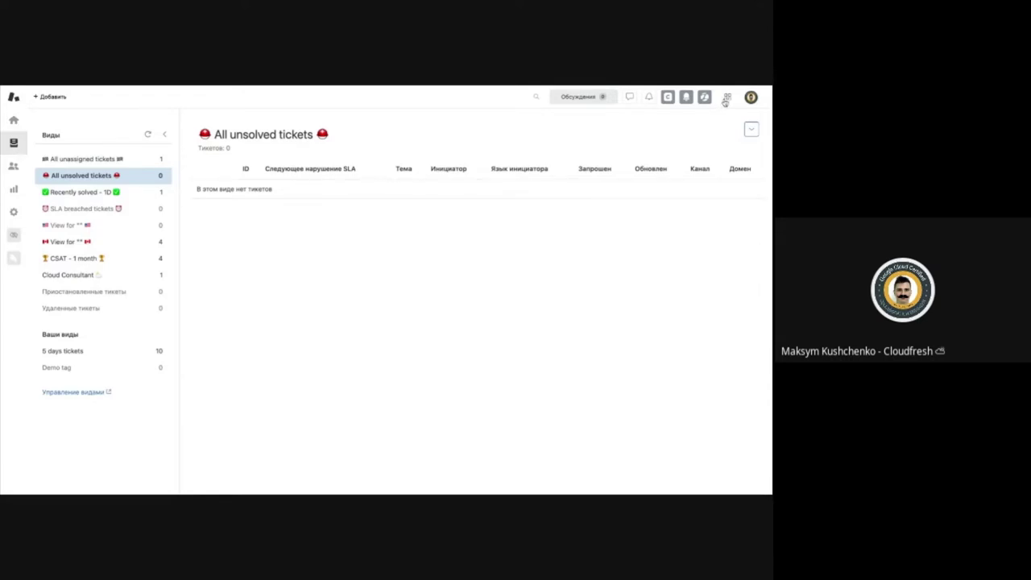
Step: Go to the Admin Center, search its settings for "прави", and open the Правила автоматизации page
left_click(725, 98)
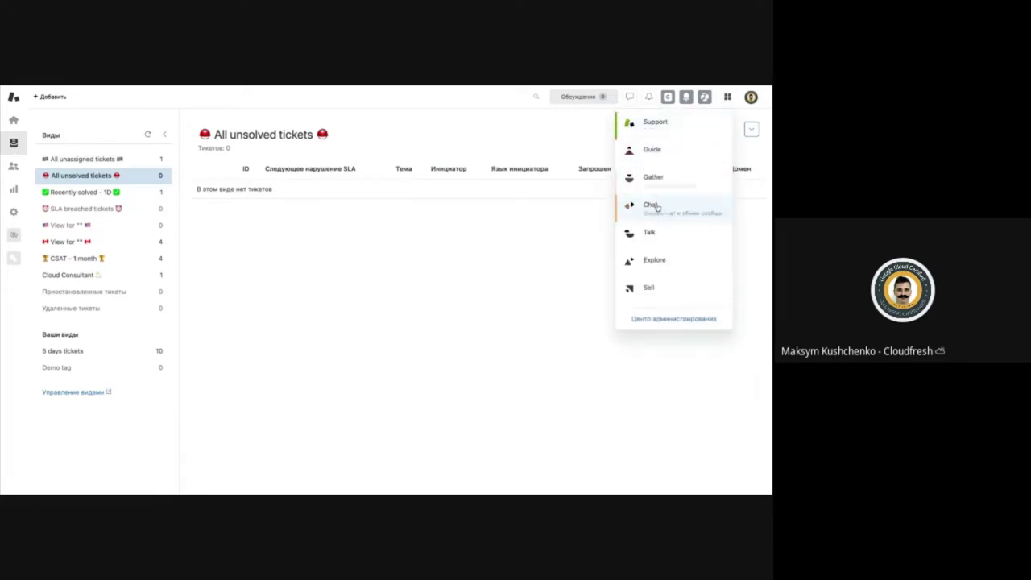
left_click(642, 323)
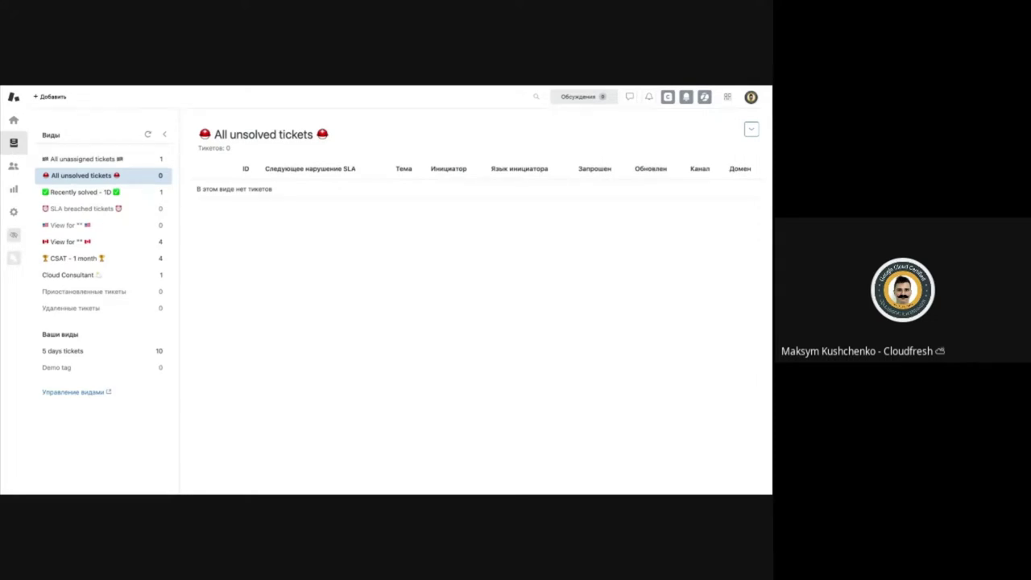
left_click(63, 180)
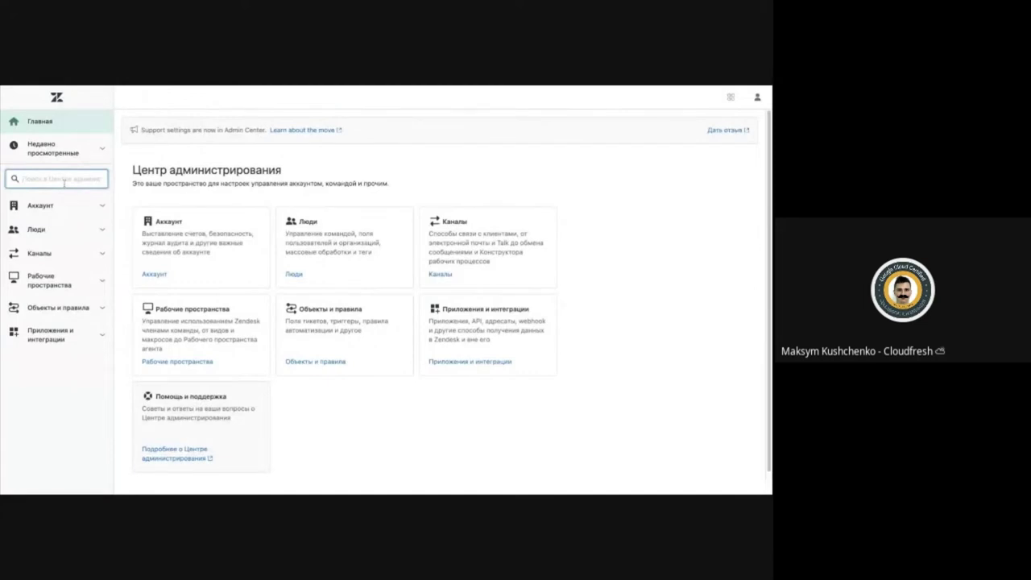
type("прави")
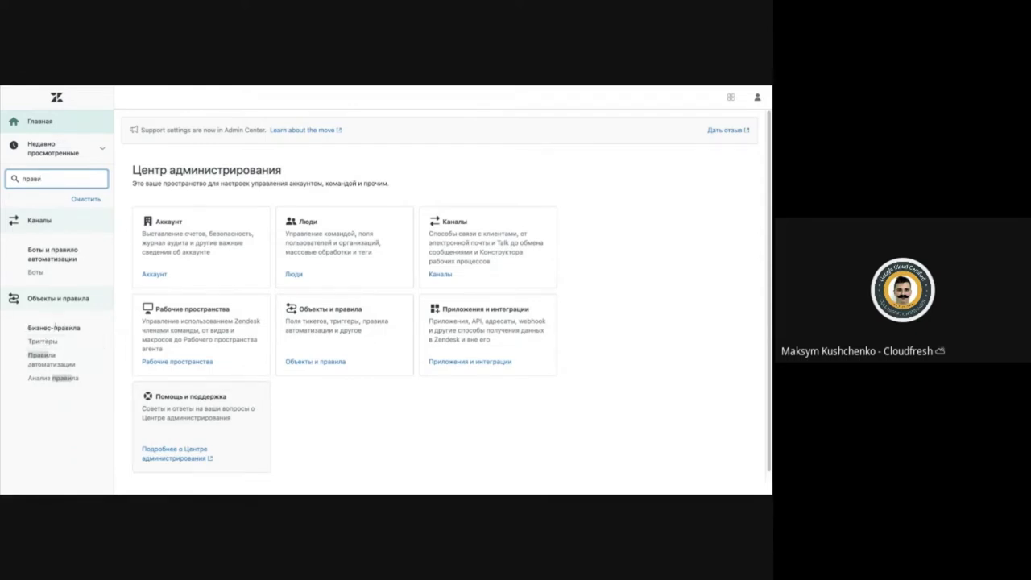
left_click(43, 359)
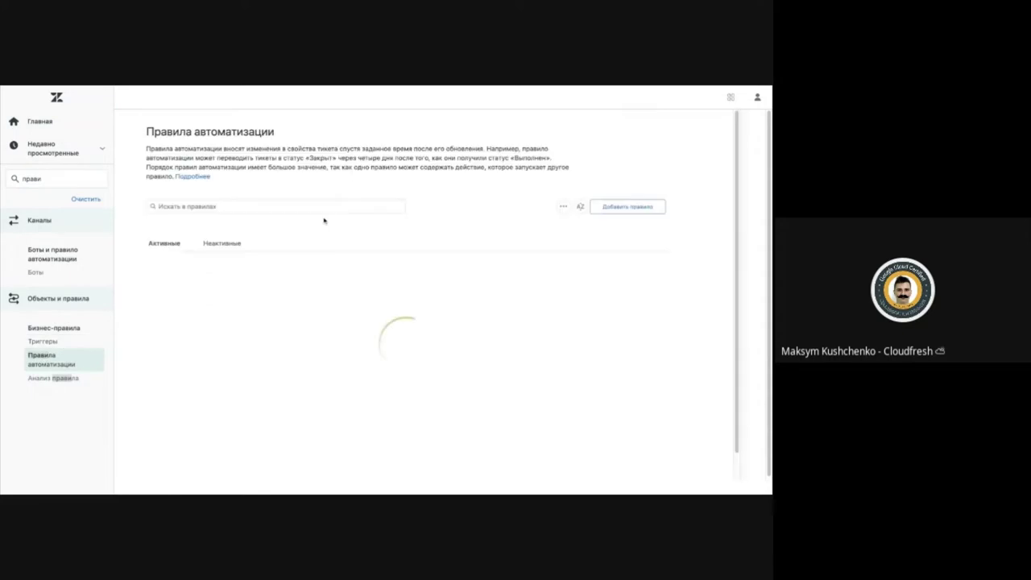
Step: Review the active automation rules and open the rule "Notify::Pending notification::24H (EU)"
scroll(324, 219, "down", 1)
scroll(324, 220, "up", 1)
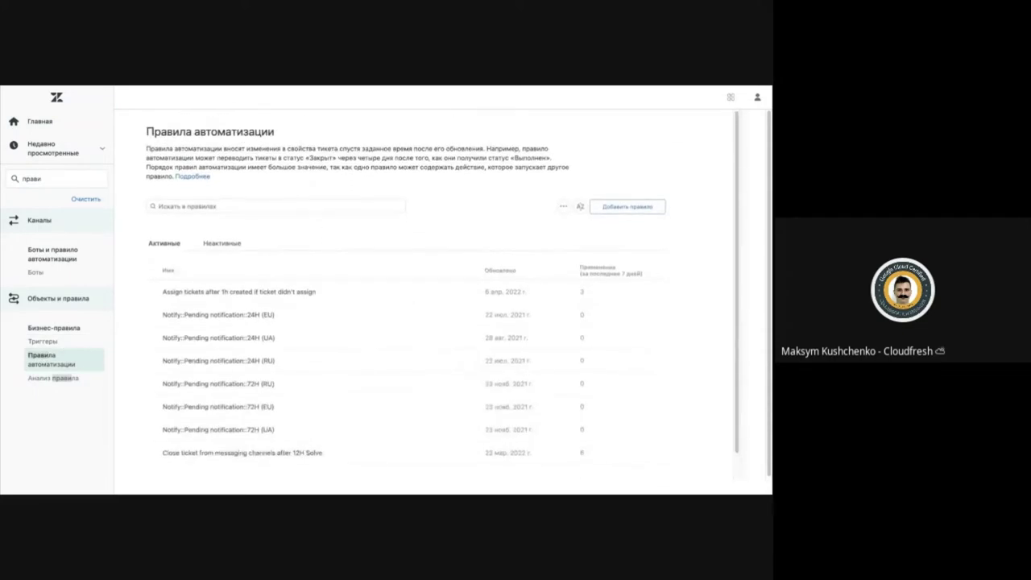
scroll(443, 294, "down", 1)
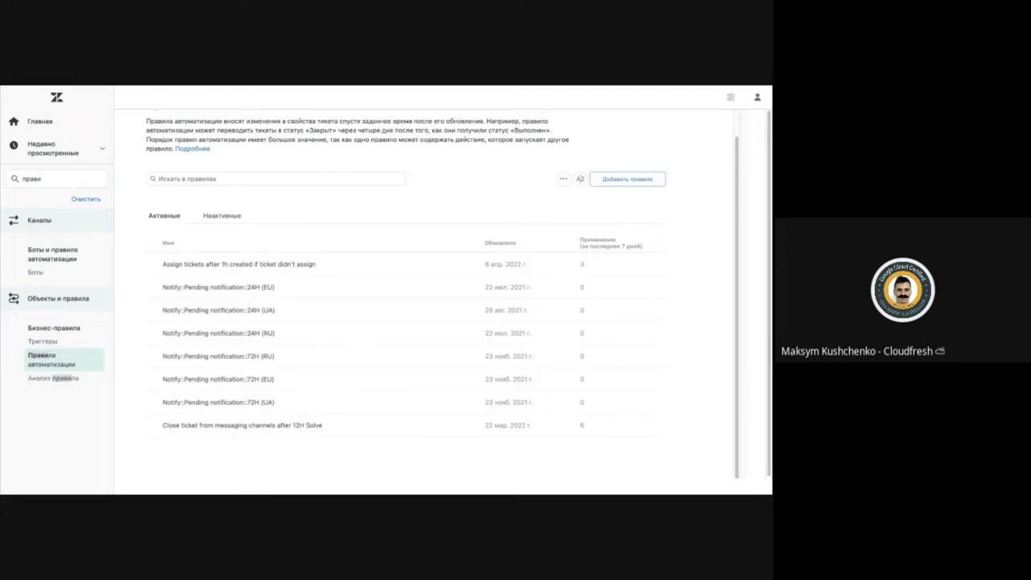
scroll(318, 169, "down", 1)
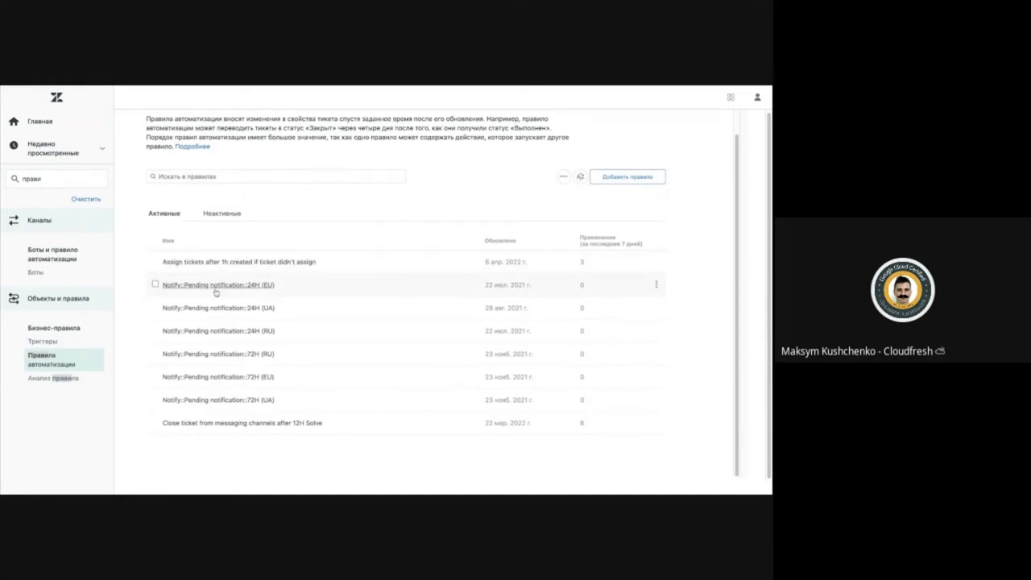
left_click(186, 288)
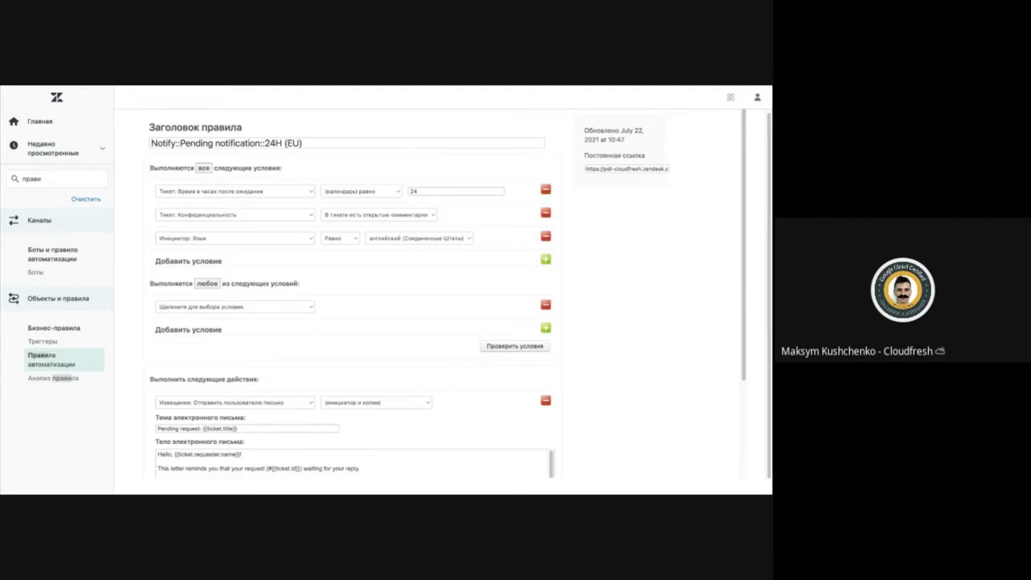
Step: Examine the rule's "все" and "любое" condition groups and the actions defined below them
left_click_drag(151, 168, 281, 168)
left_click(284, 169)
left_click_drag(151, 283, 304, 284)
left_click(302, 286)
scroll(274, 285, "down", 1)
scroll(270, 284, "down", 2)
scroll(287, 233, "up", 3)
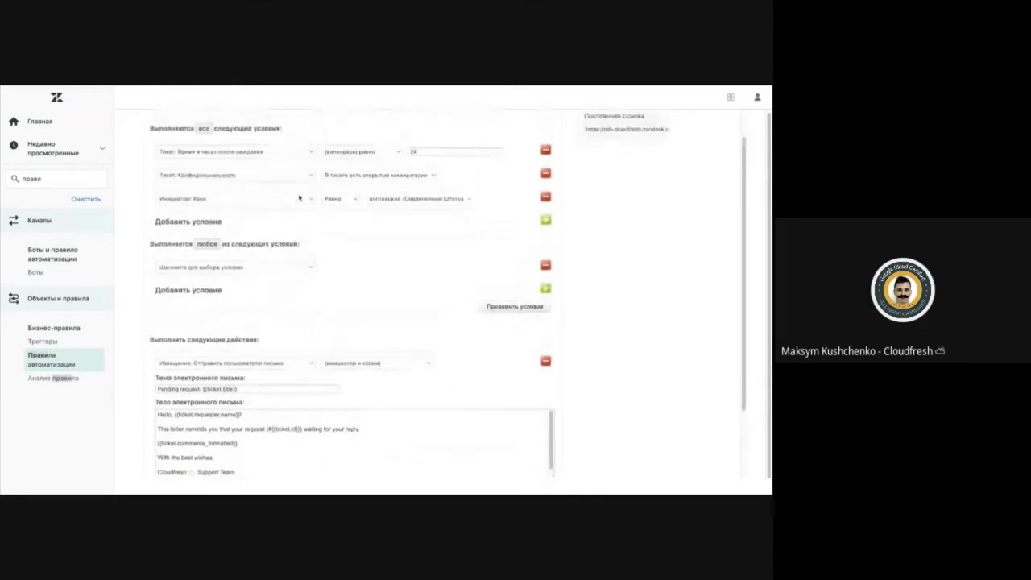
scroll(299, 197, "down", 1)
scroll(299, 198, "up", 1)
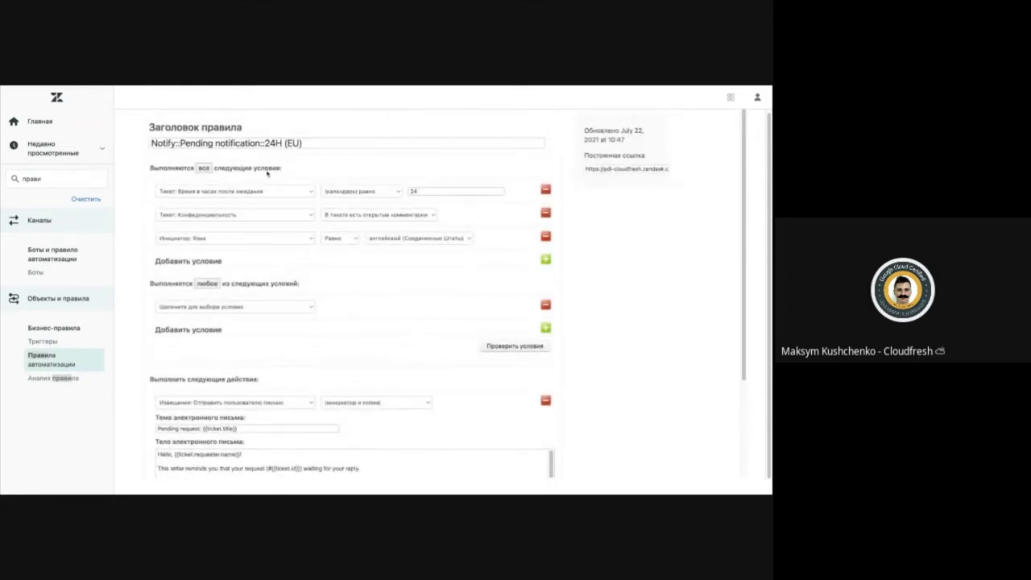
Step: Examine the "Pending notification" part of the rule's title together with the conditions and email action it describes
left_click(180, 143)
key("ctrl+shift+Right")
key("ctrl+shift+Right")
key("ctrl+shift+Right")
key("ctrl+shift+Right")
key("ctrl+shift+Right")
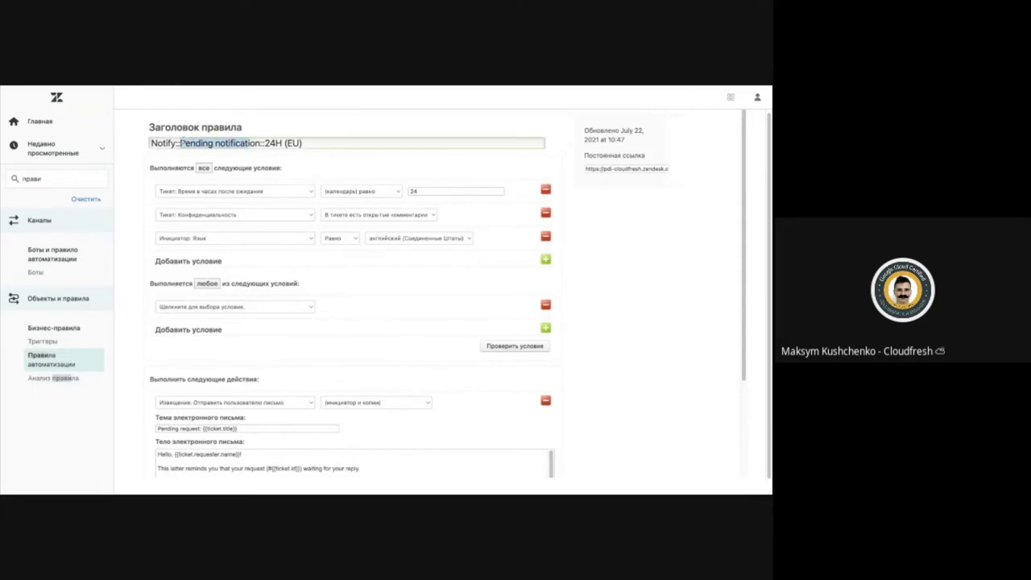
left_click(181, 143)
scroll(408, 134, "down", 4)
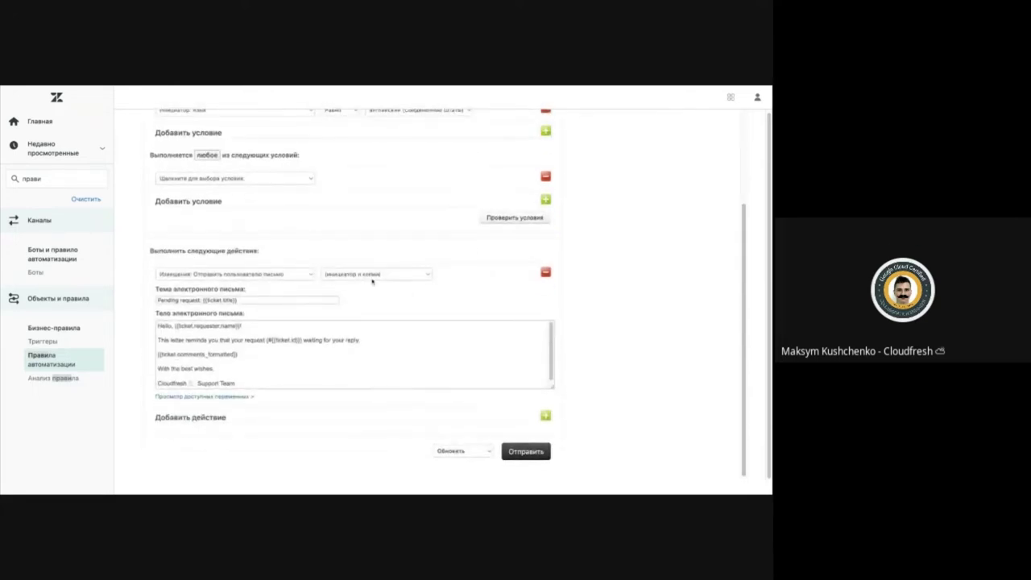
scroll(352, 293, "up", 4)
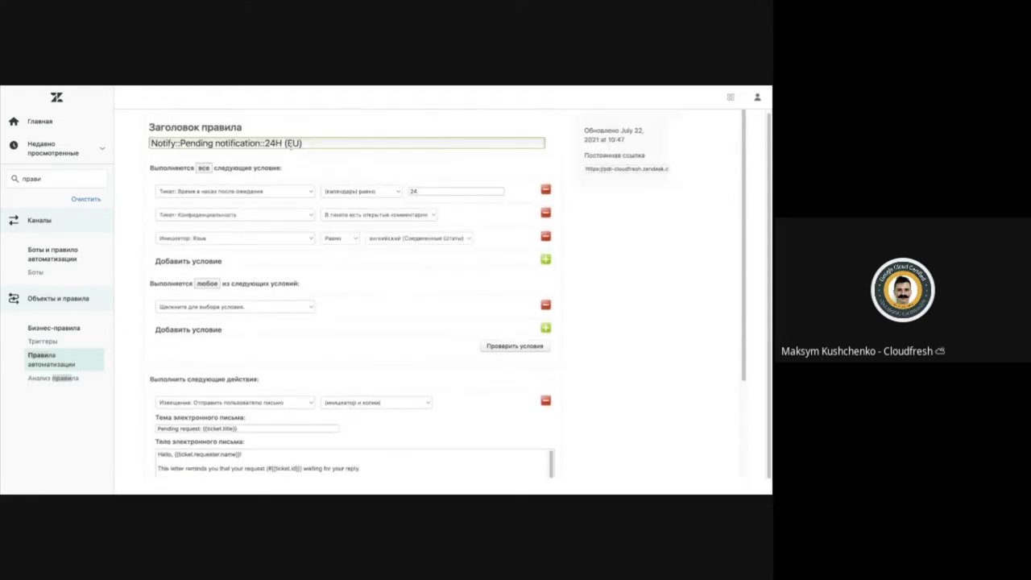
left_click_drag(180, 142, 233, 142)
left_click(231, 142)
scroll(343, 128, "down", 1)
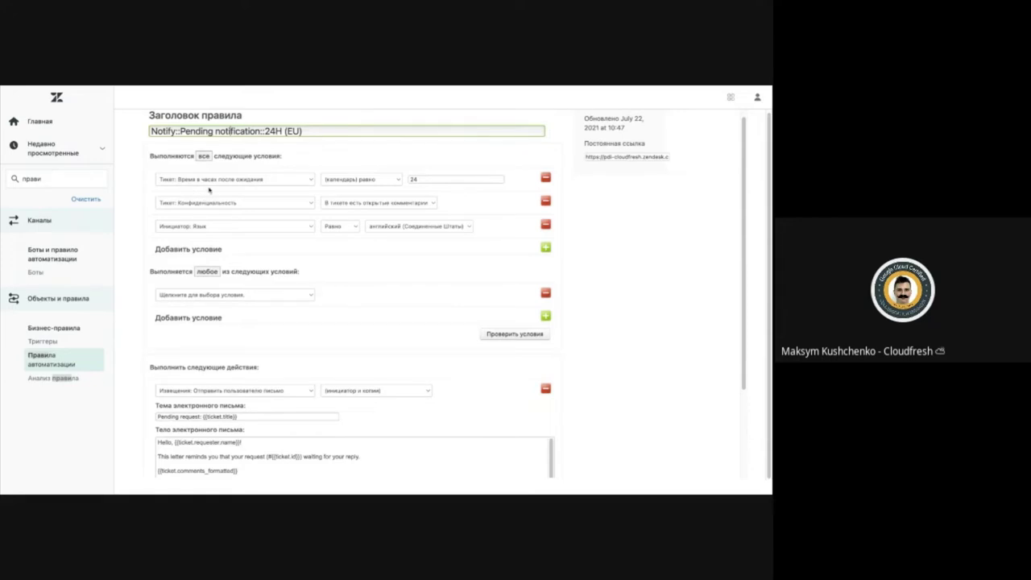
Step: Examine the hours-since-pending condition with its comparison operator and value, then the email notification's subject and body
left_click(366, 180)
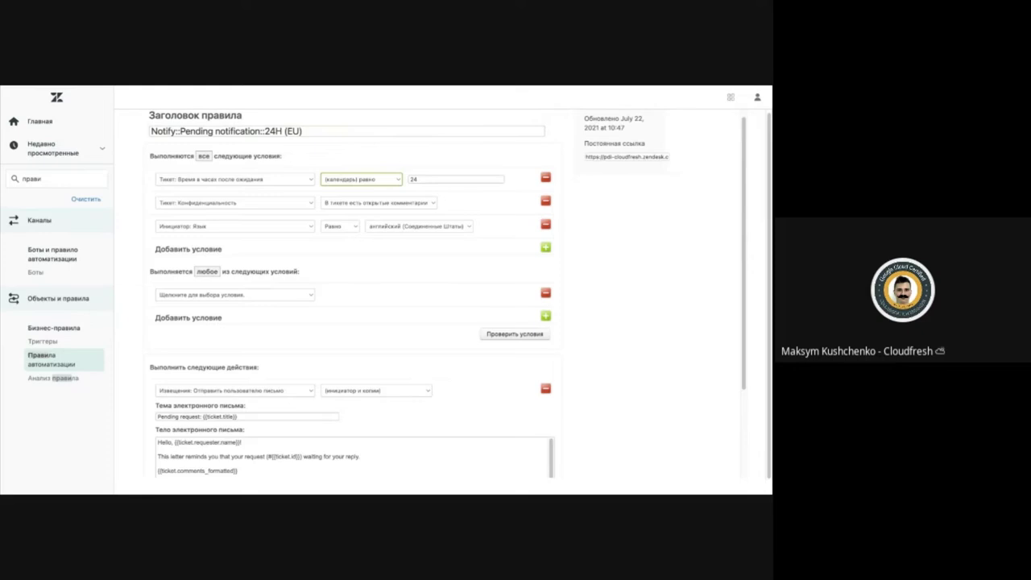
left_click(420, 180)
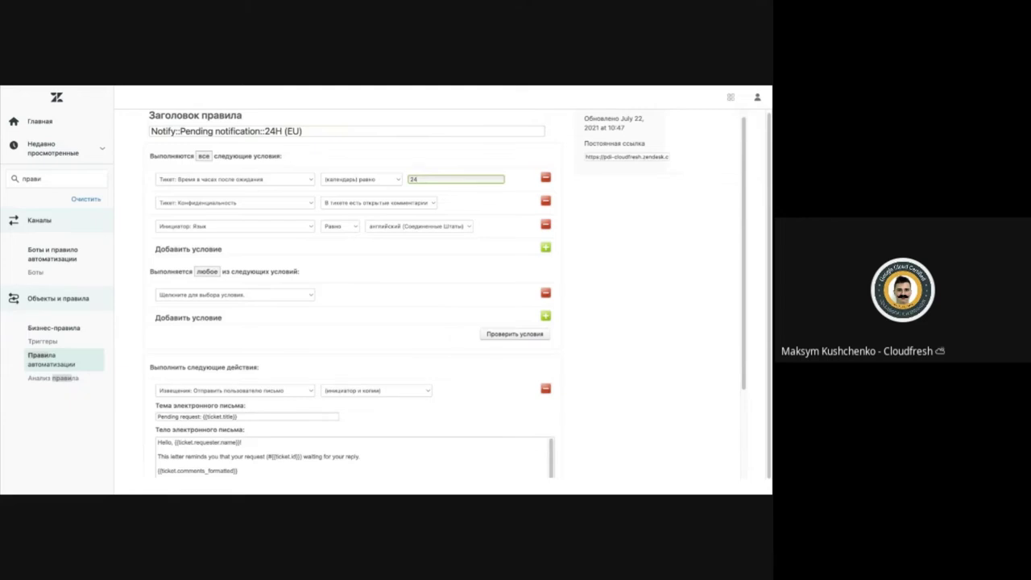
scroll(284, 217, "down", 1)
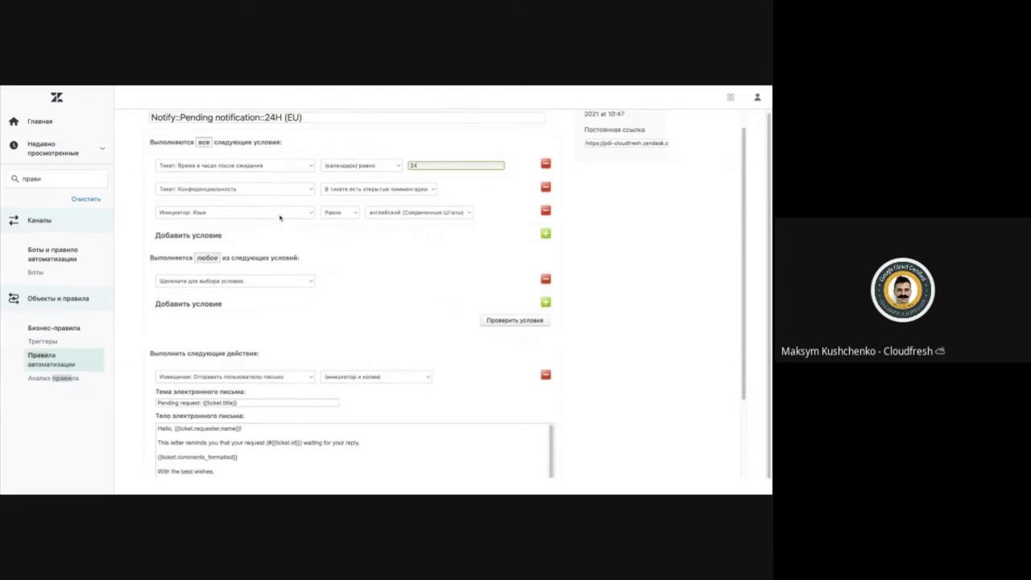
scroll(370, 204, "down", 2)
scroll(383, 206, "down", 4)
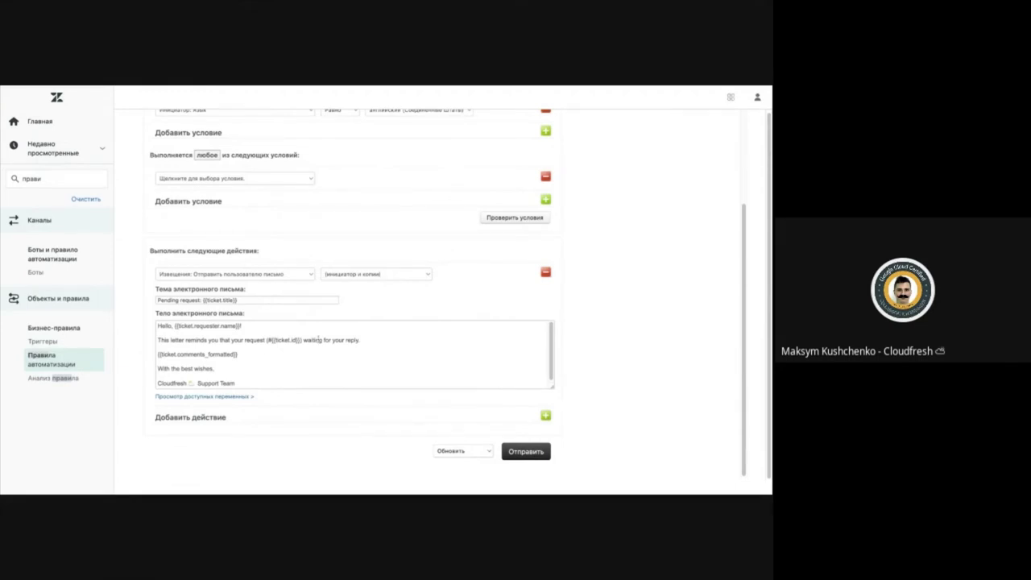
scroll(319, 340, "up", 3)
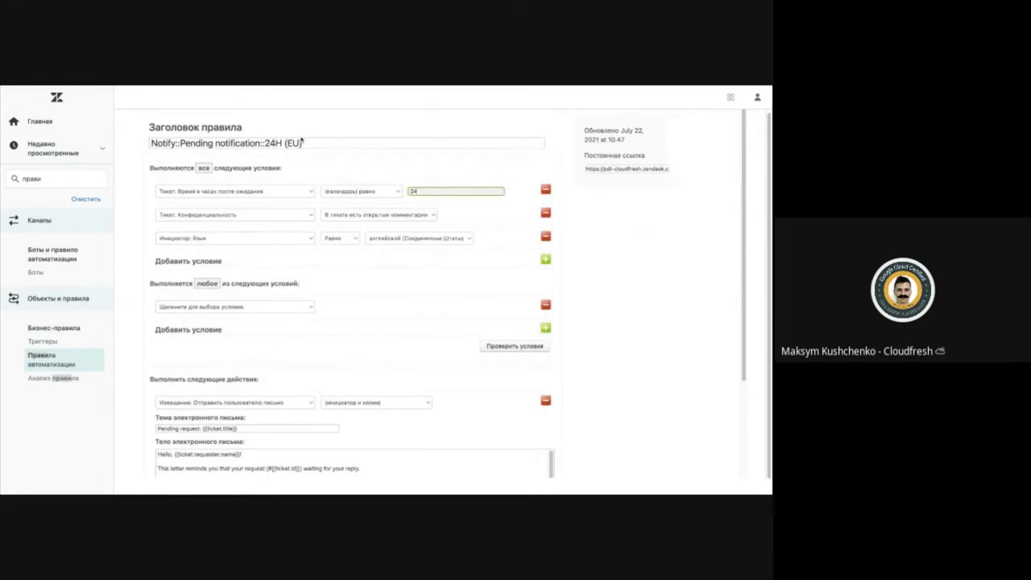
scroll(370, 308, "down", 3)
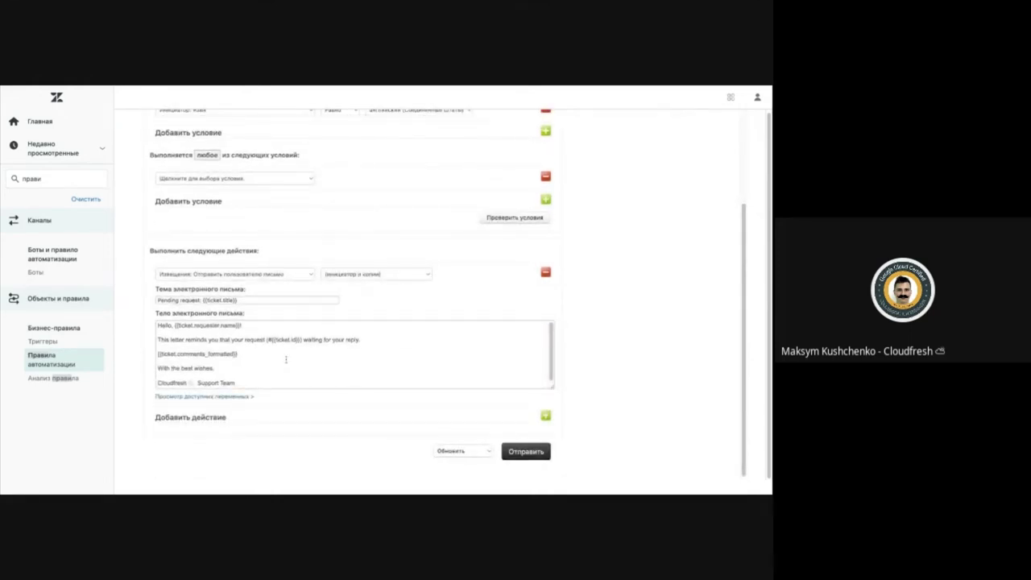
scroll(336, 405, "up", 3)
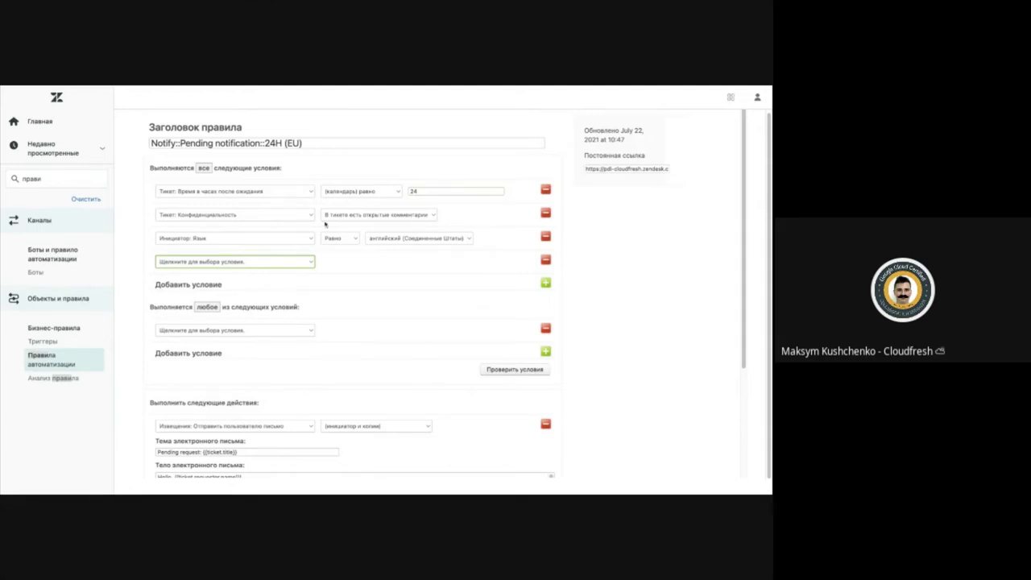
Step: Try adding a second action to the rule that sets Тикет: Статус
scroll(325, 225, "down", 4)
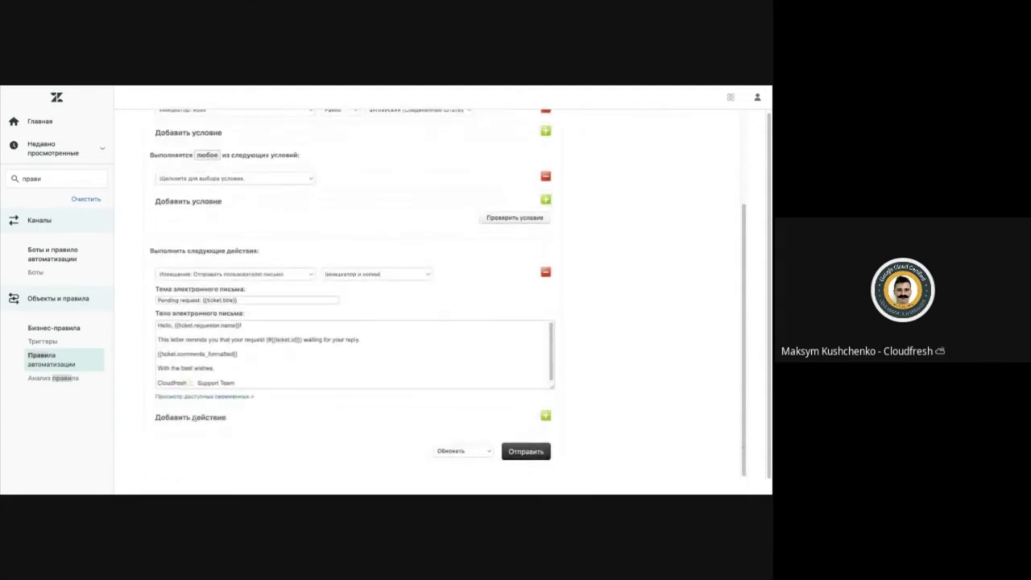
left_click(545, 416)
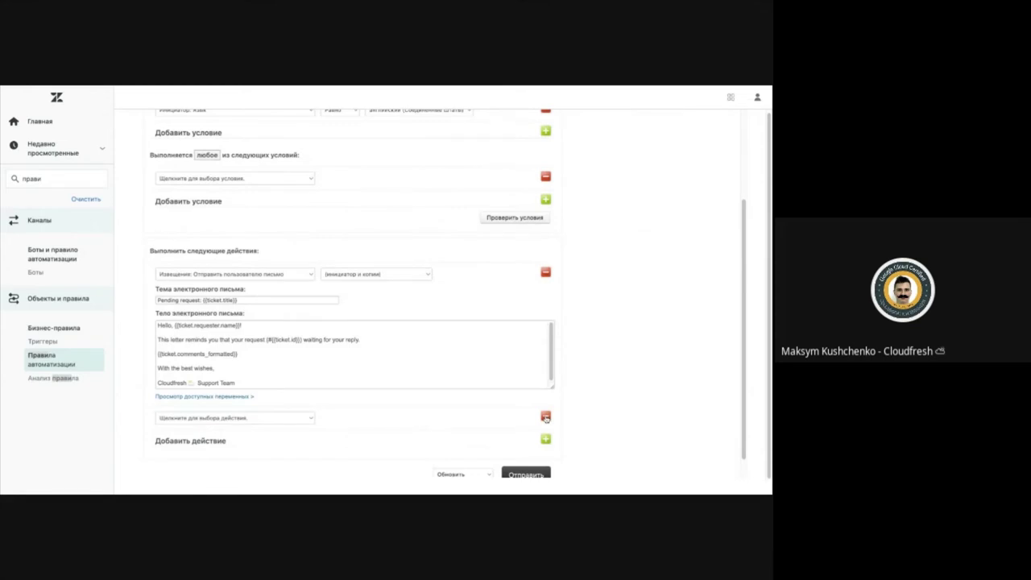
scroll(427, 395, "down", 1)
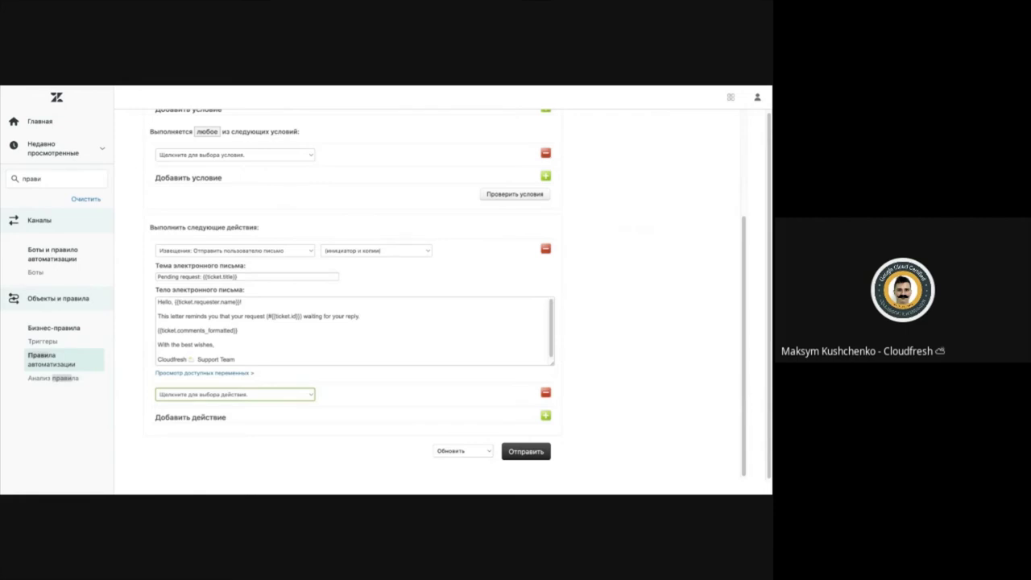
left_click(351, 403)
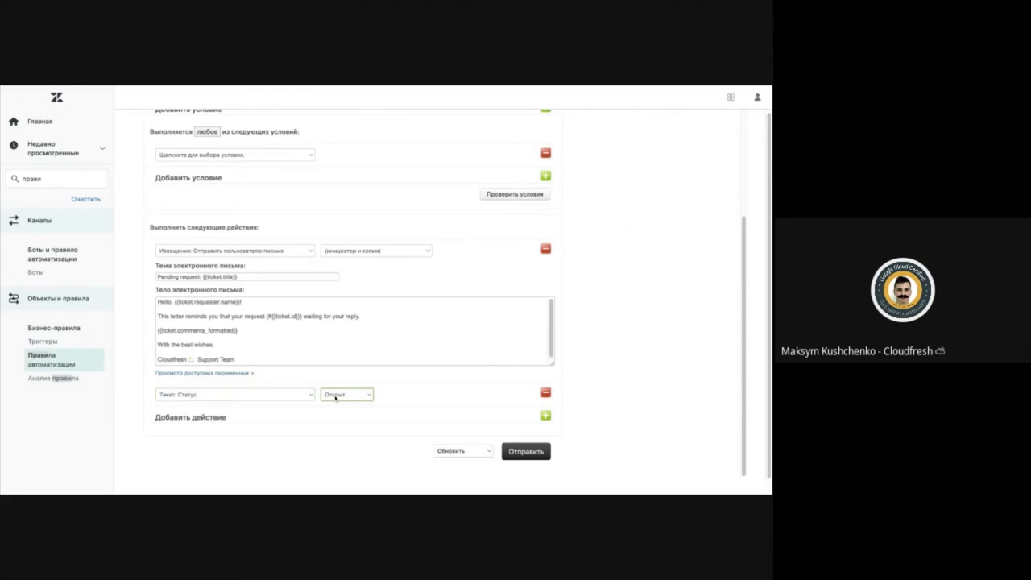
left_click(335, 396)
left_click(336, 424)
scroll(303, 396, "up", 4)
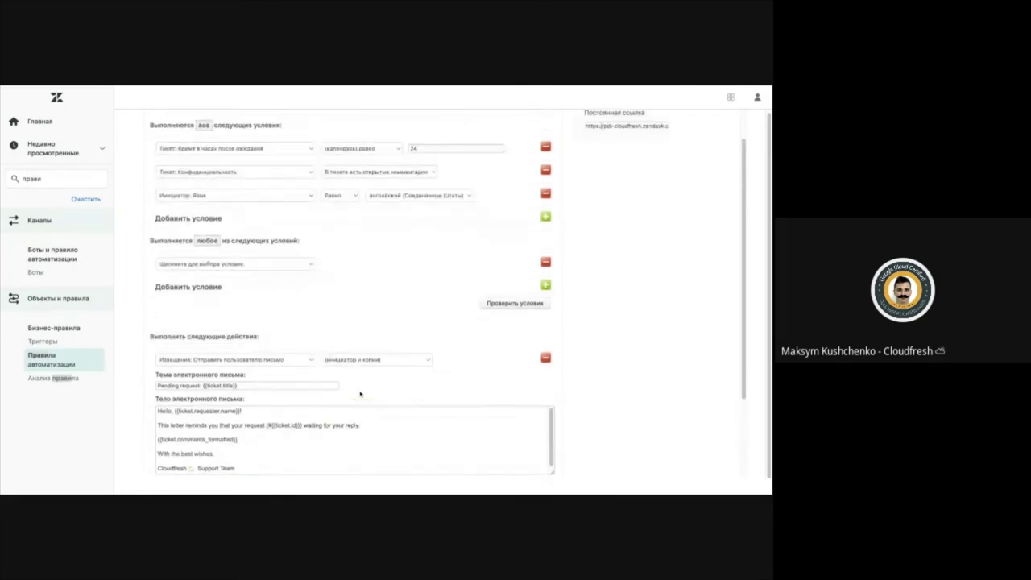
Step: Return to the automation rules list and move "Assign tickets after 1h created if ticket didn't assign" to first place
left_click(50, 368)
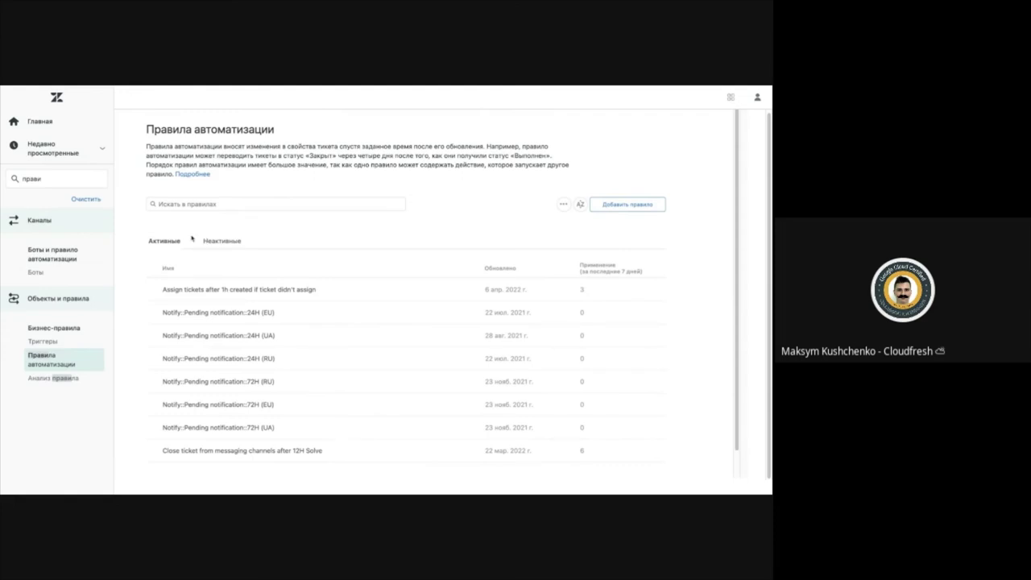
scroll(244, 290, "down", 1)
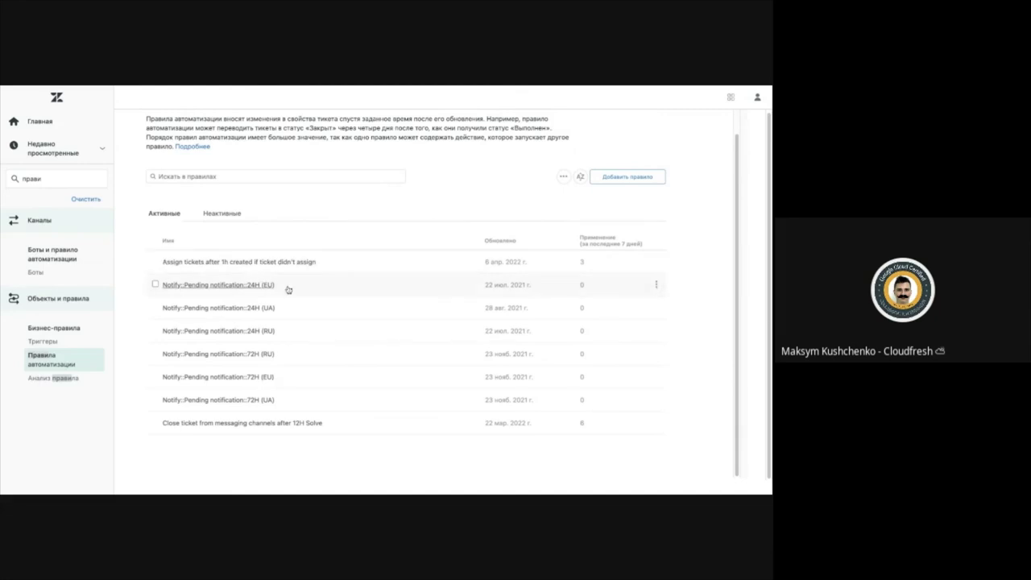
left_click(656, 262)
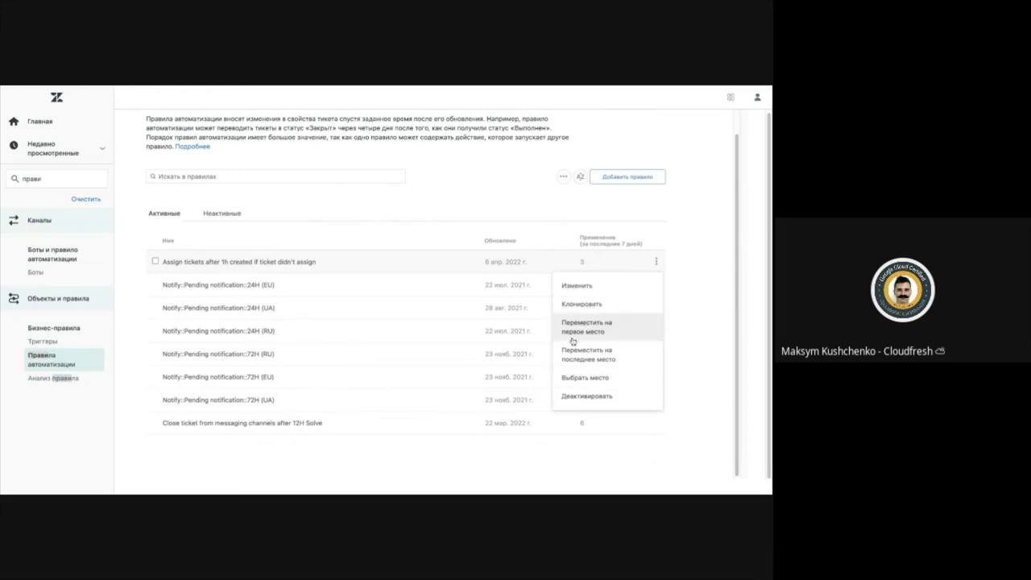
left_click(564, 330)
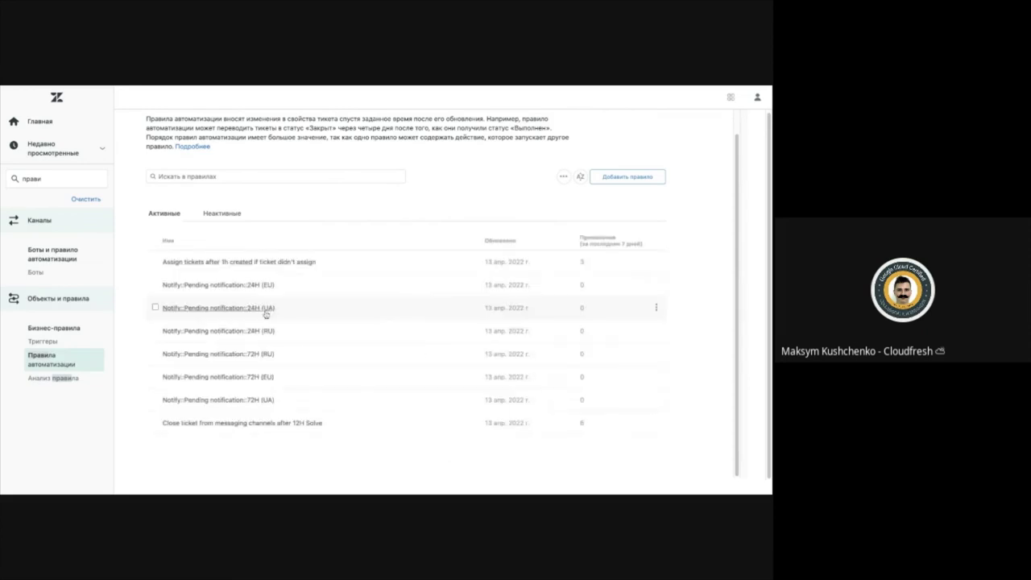
scroll(755, 209, "up", 1)
scroll(716, 209, "down", 1)
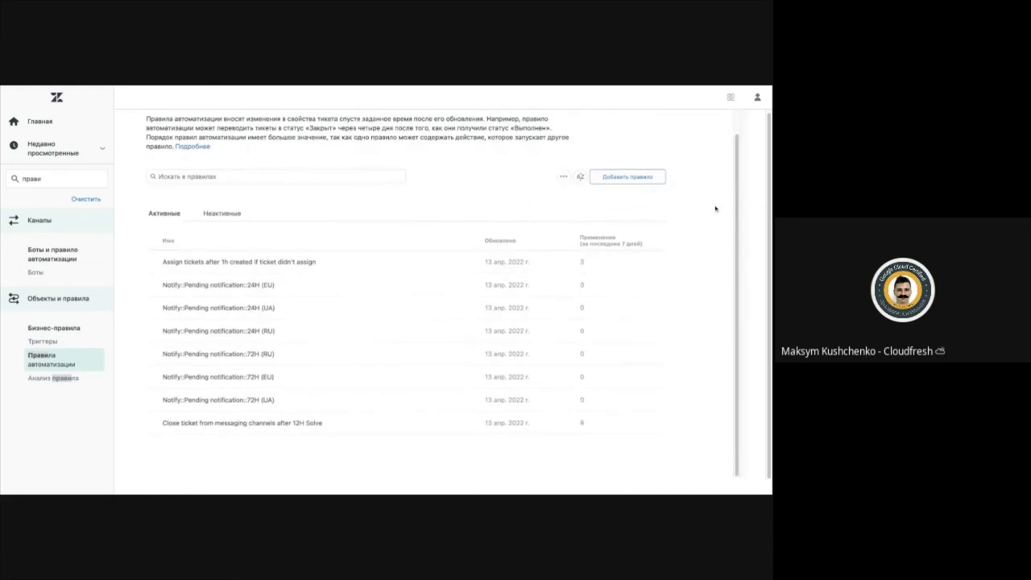
Step: Review the sorting options and the search field available for the automation rules list
left_click(580, 176)
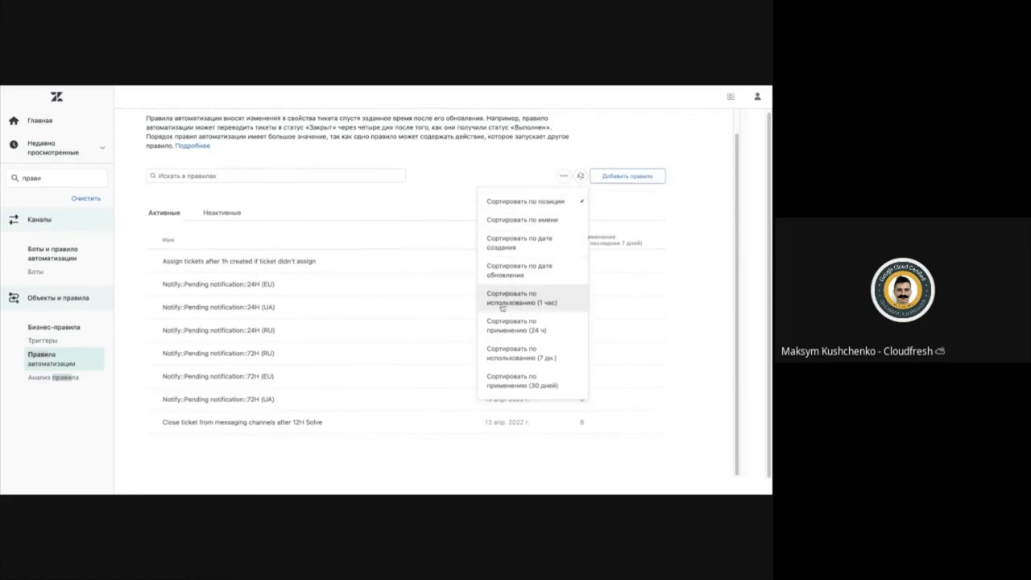
left_click(378, 202)
left_click(243, 175)
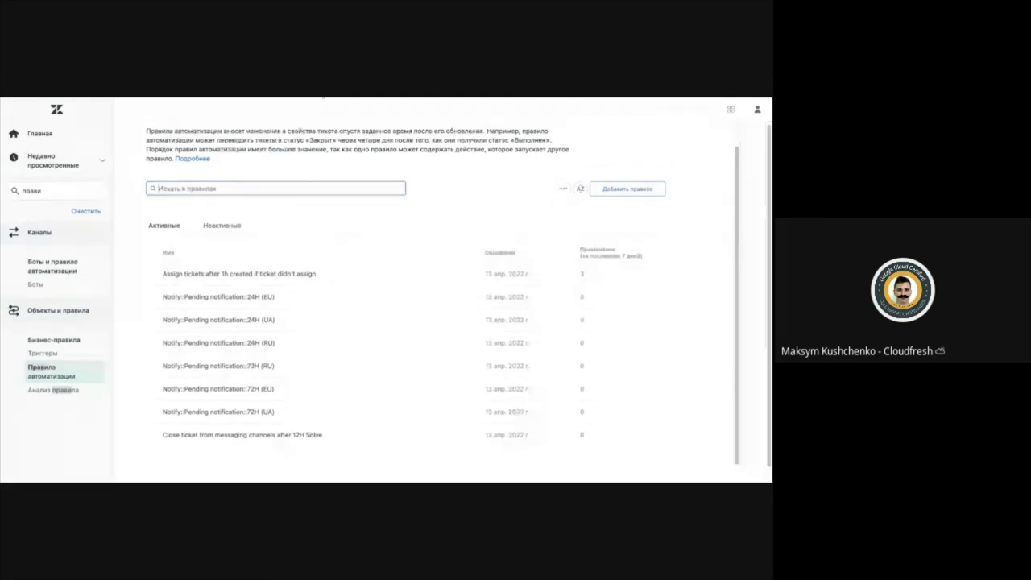
left_click(430, 86)
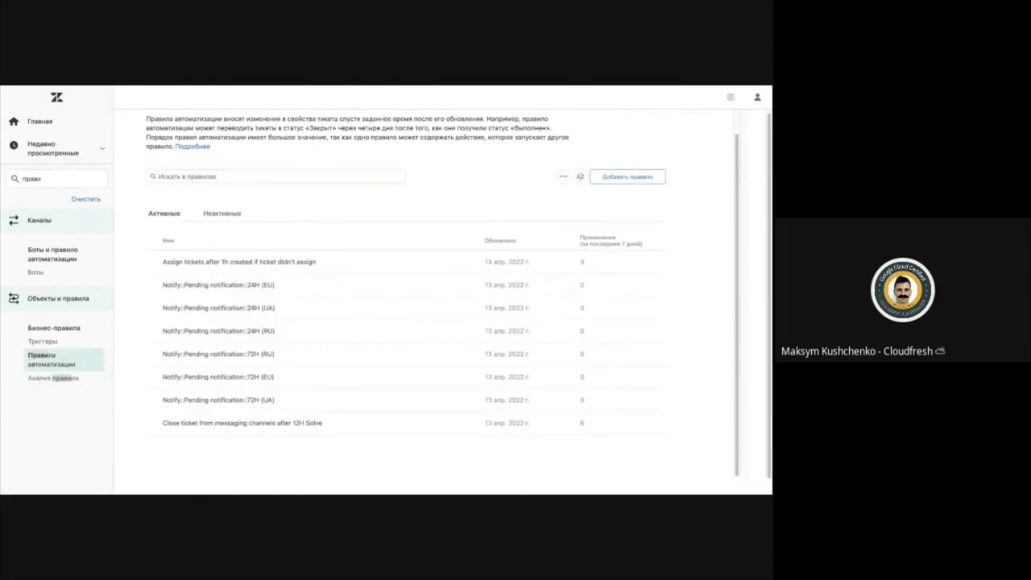